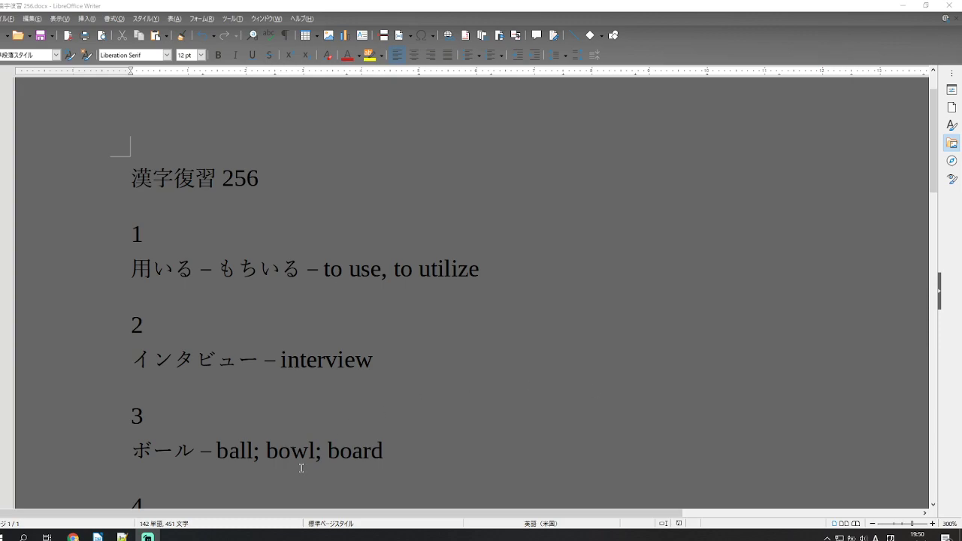
# Scroll down the vocabulary list and back to entry 1, then select the kanji 用 in 用いる
pyautogui.scroll(-3, 421, 342)
pyautogui.click(467, 335)
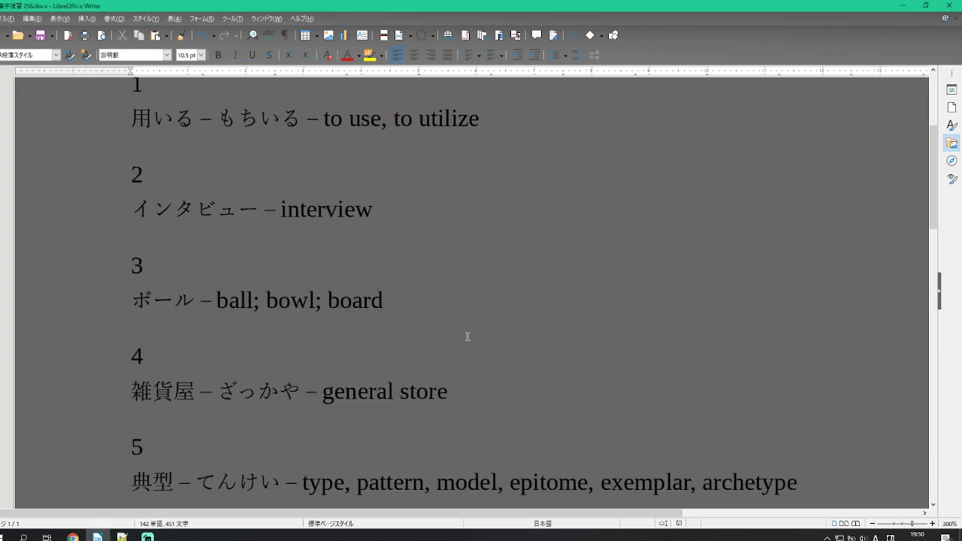
pyautogui.scroll(-8, 468, 336)
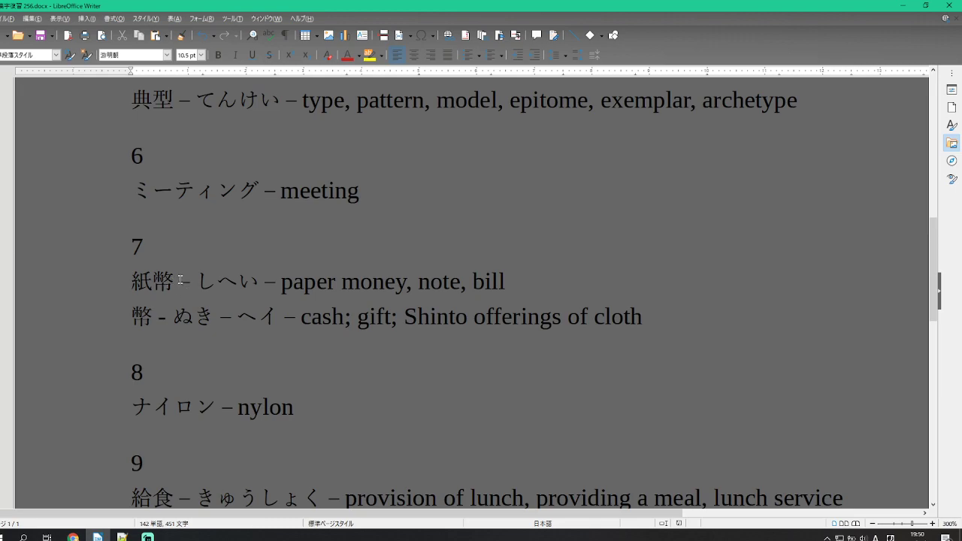
pyautogui.scroll(-8, 215, 312)
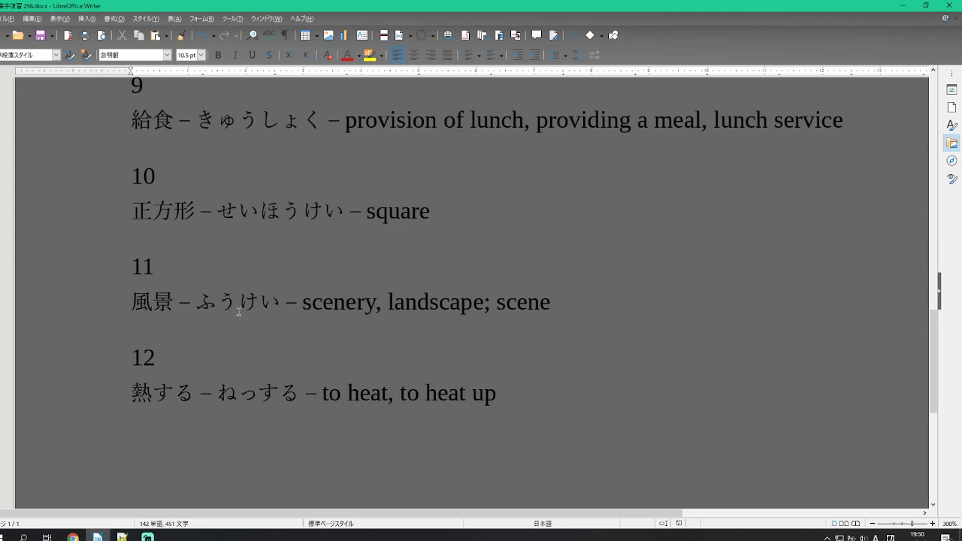
pyautogui.scroll(10, 223, 312)
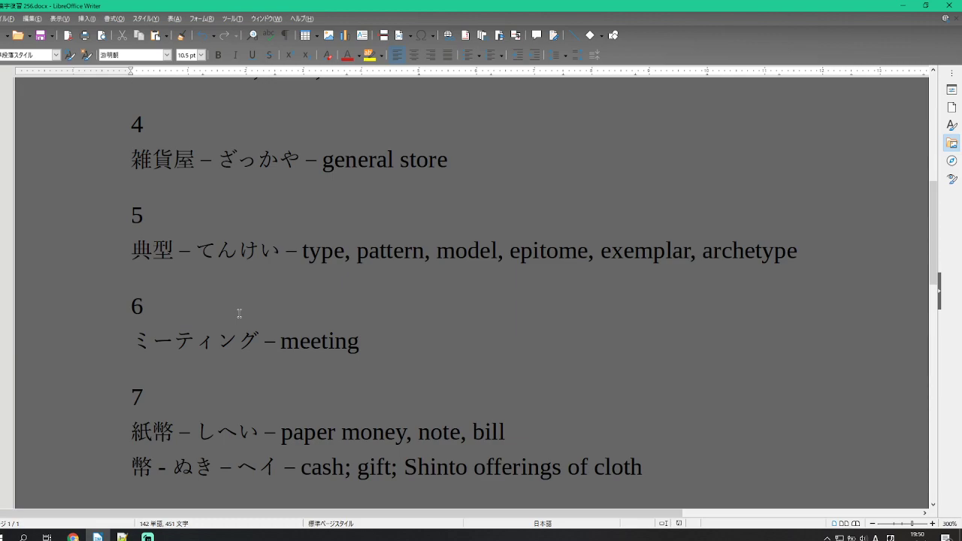
pyautogui.scroll(3, 348, 242)
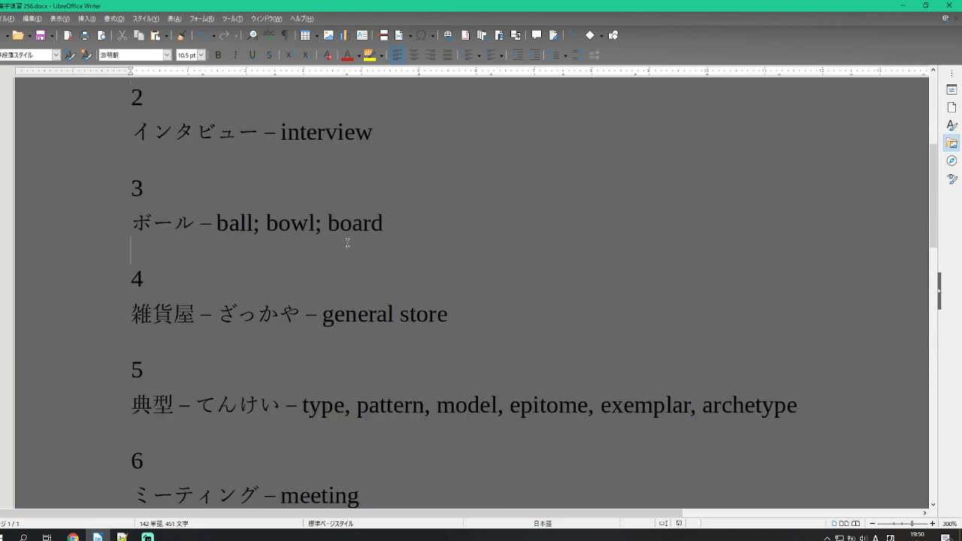
pyautogui.scroll(1, 348, 242)
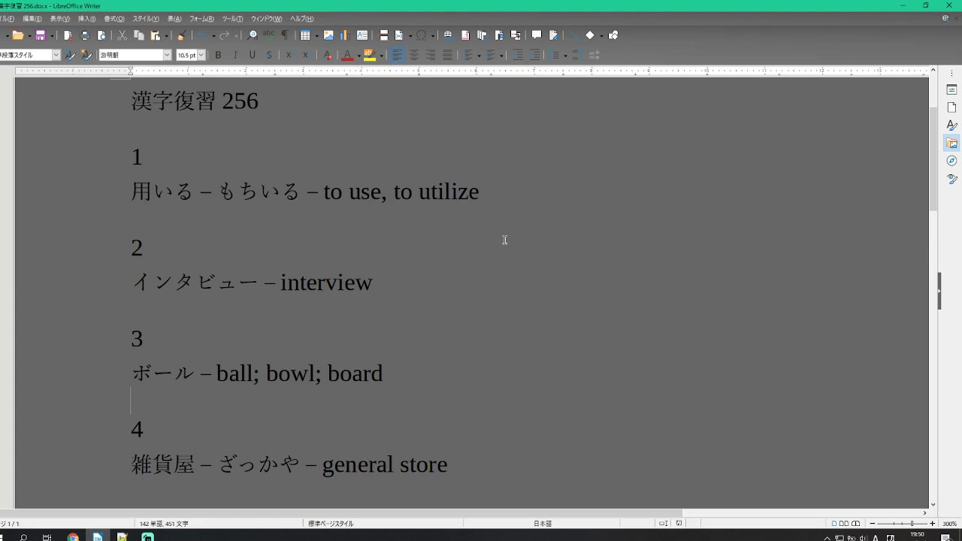
pyautogui.click(432, 278)
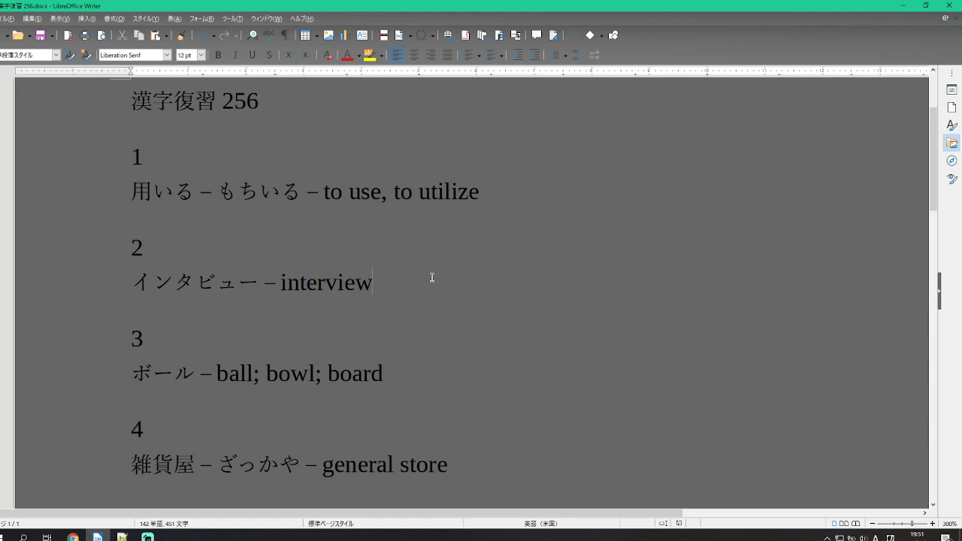
pyautogui.moveTo(153, 197); pyautogui.dragTo(131, 197)
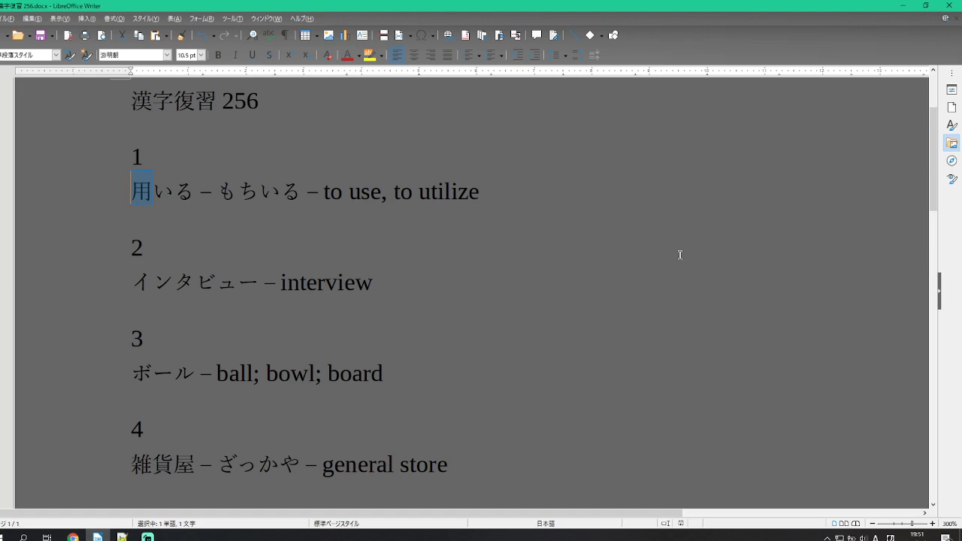
pyautogui.scroll(-2, 579, 236)
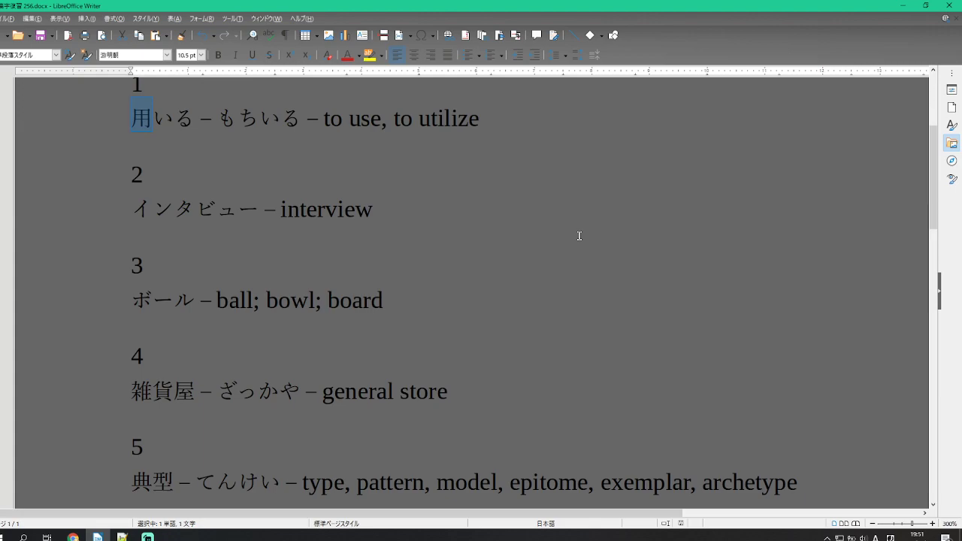
pyautogui.scroll(-2, 575, 214)
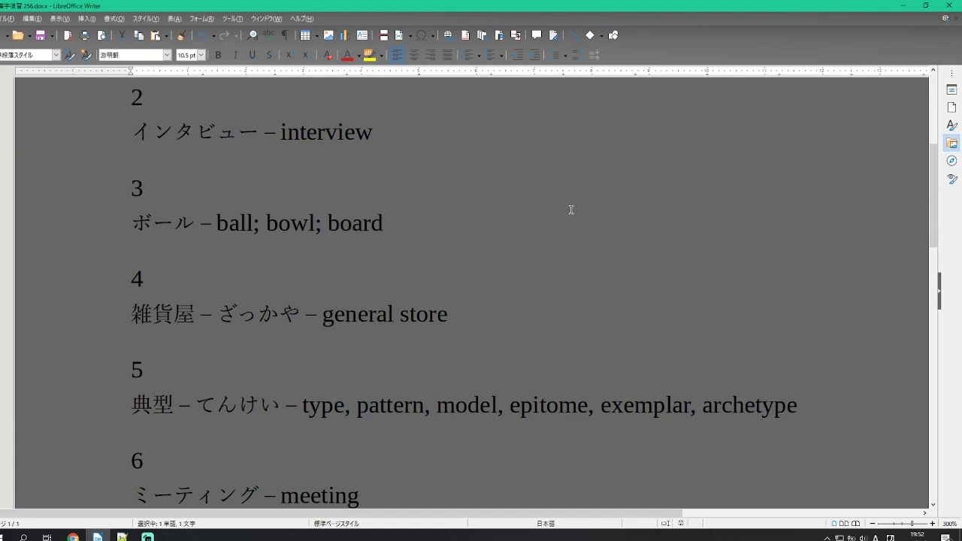
pyautogui.scroll(-1, 496, 279)
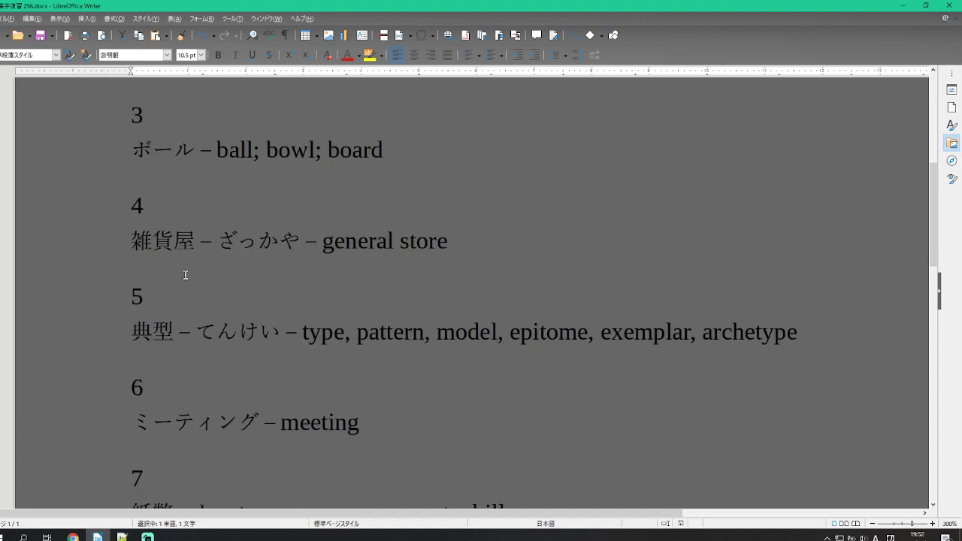
pyautogui.moveTo(153, 240)
pyautogui.mouseDown()
pyautogui.moveTo(139, 241)
pyautogui.moveTo(172, 241)
pyautogui.moveTo(154, 240)
pyautogui.mouseUp()
pyautogui.click(468, 241)
pyautogui.click(192, 240)
pyautogui.moveTo(192, 241)
pyautogui.mouseDown()
pyautogui.moveTo(153, 241)
pyautogui.moveTo(196, 241)
pyautogui.mouseUp()
pyautogui.click(132, 241)
pyautogui.click(470, 231)
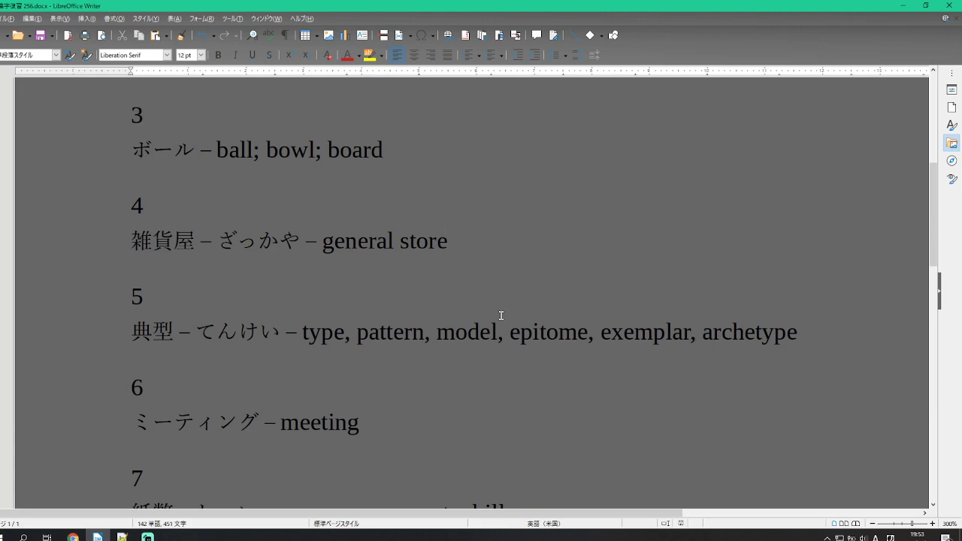
pyautogui.click(151, 331)
pyautogui.hotkey('shift', 'Left')
pyautogui.press('Right')
pyautogui.hotkey('shift', 'Right')
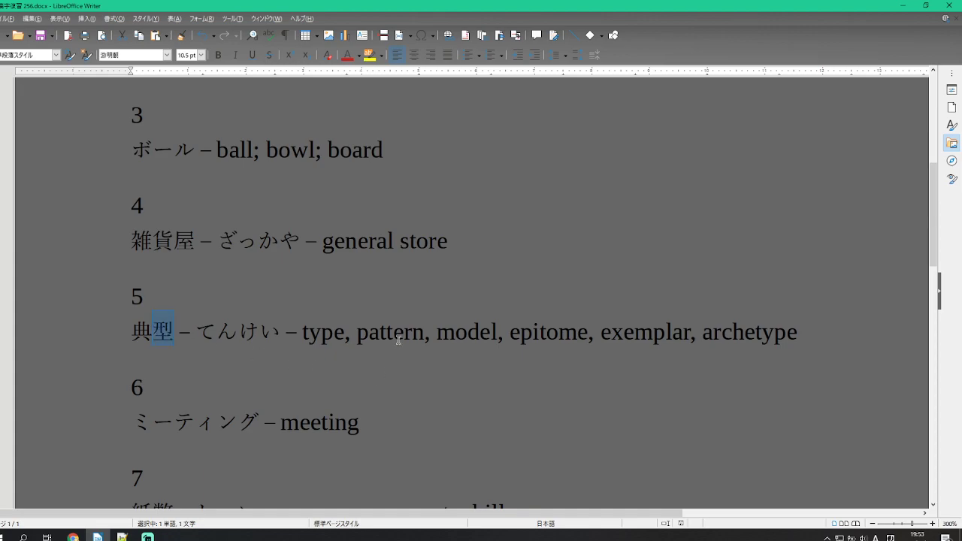
pyautogui.moveTo(132, 331); pyautogui.dragTo(172, 331)
pyautogui.click(799, 326)
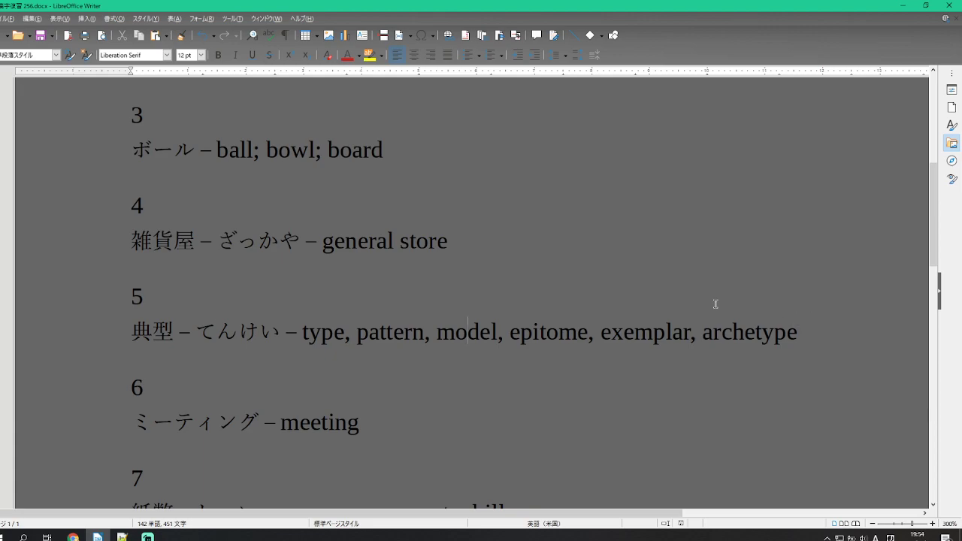
pyautogui.scroll(-2, 715, 304)
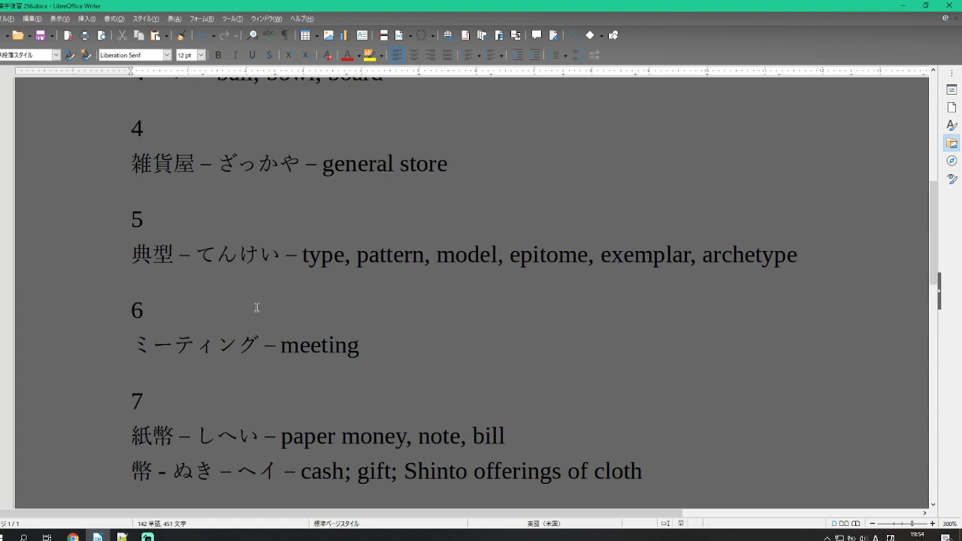
pyautogui.moveTo(195, 342)
pyautogui.mouseDown()
pyautogui.moveTo(215, 342)
pyautogui.moveTo(171, 340)
pyautogui.moveTo(216, 342)
pyautogui.mouseUp()
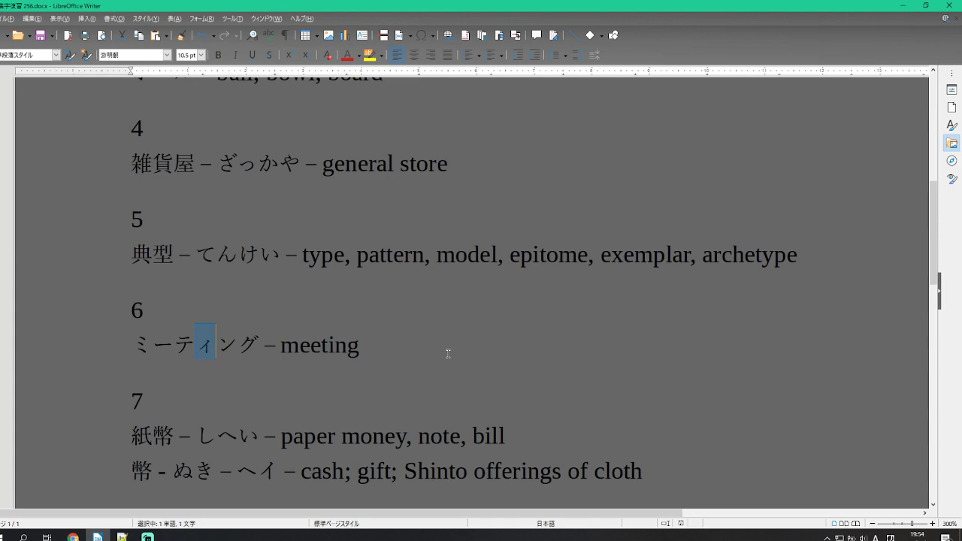
pyautogui.scroll(-2, 459, 354)
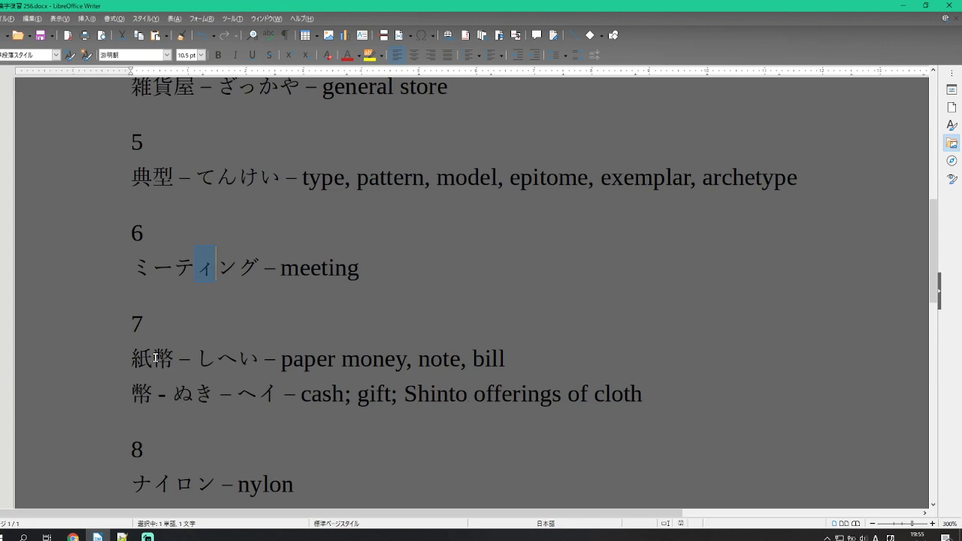
pyautogui.moveTo(154, 357); pyautogui.dragTo(179, 359)
pyautogui.click(677, 410)
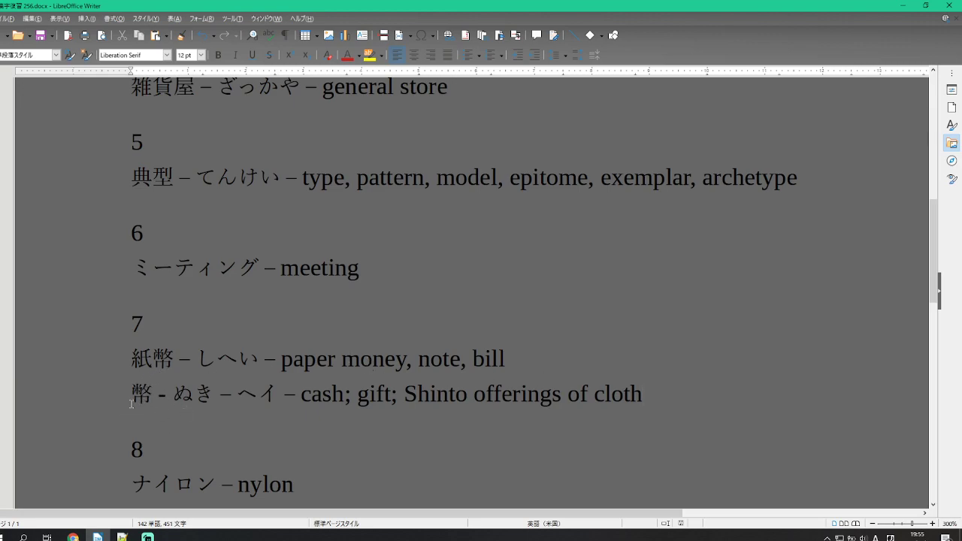
pyautogui.click(344, 394)
pyautogui.scroll(-2, 534, 356)
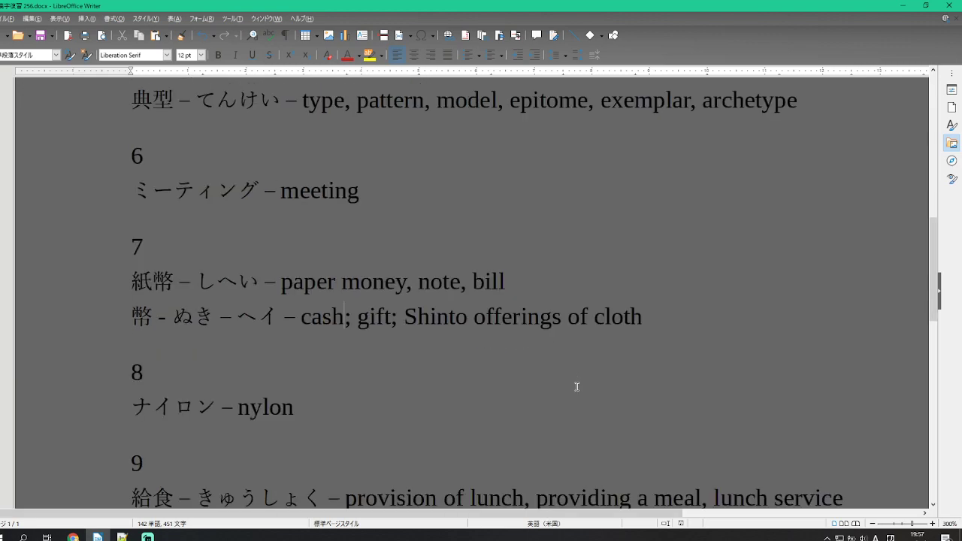
pyautogui.scroll(-4, 621, 324)
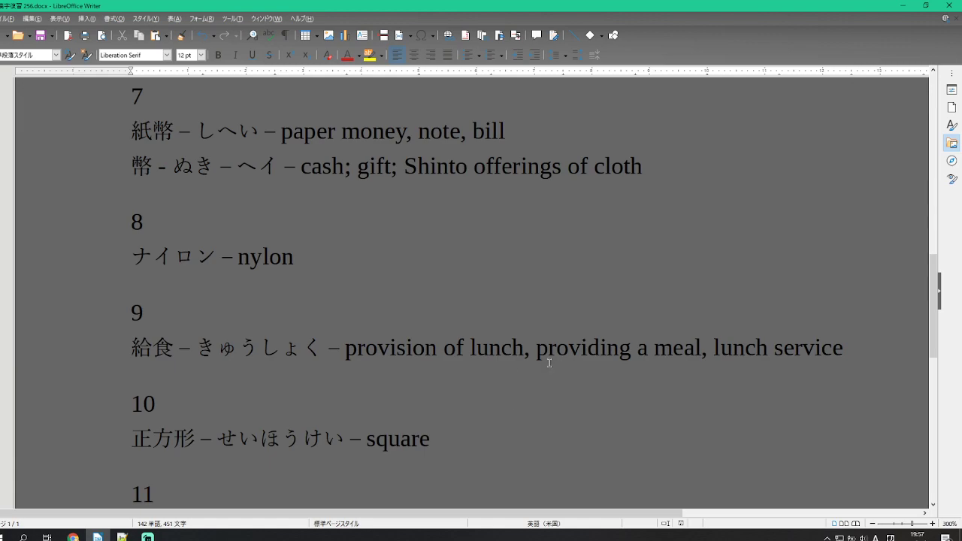
pyautogui.scroll(-1, 570, 349)
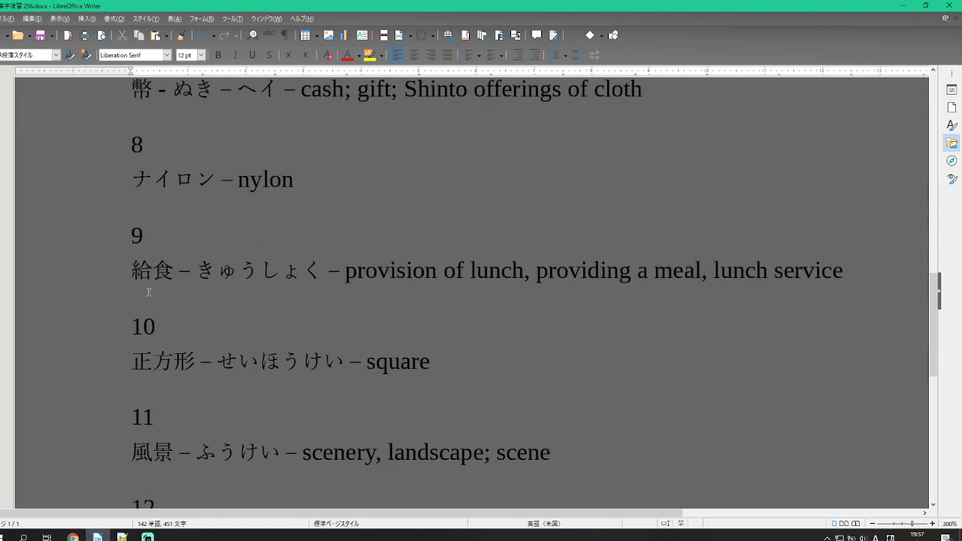
pyautogui.click(153, 270)
pyautogui.keyDown('shift'); pyautogui.click(137, 272); pyautogui.keyUp('shift')
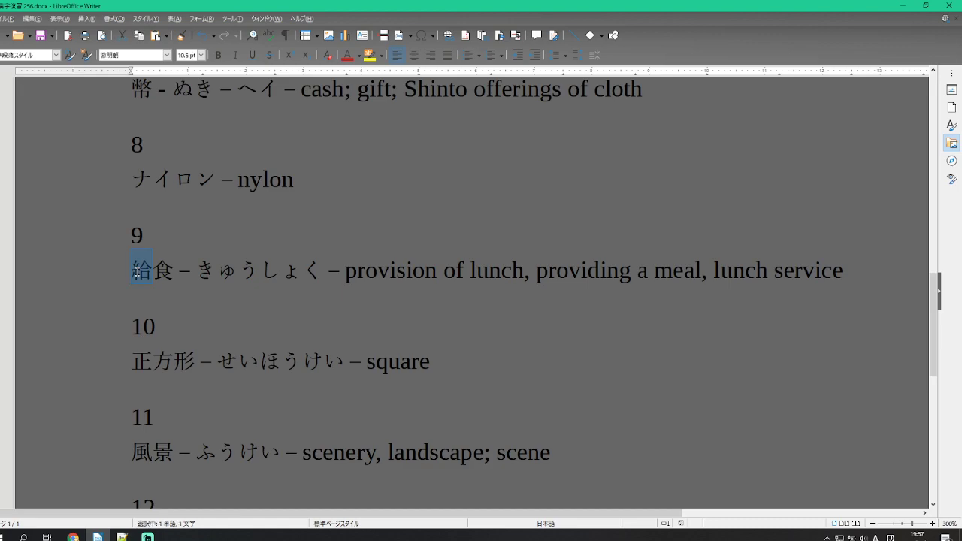
pyautogui.moveTo(154, 272); pyautogui.dragTo(173, 272)
pyautogui.click(132, 270)
pyautogui.click(500, 272)
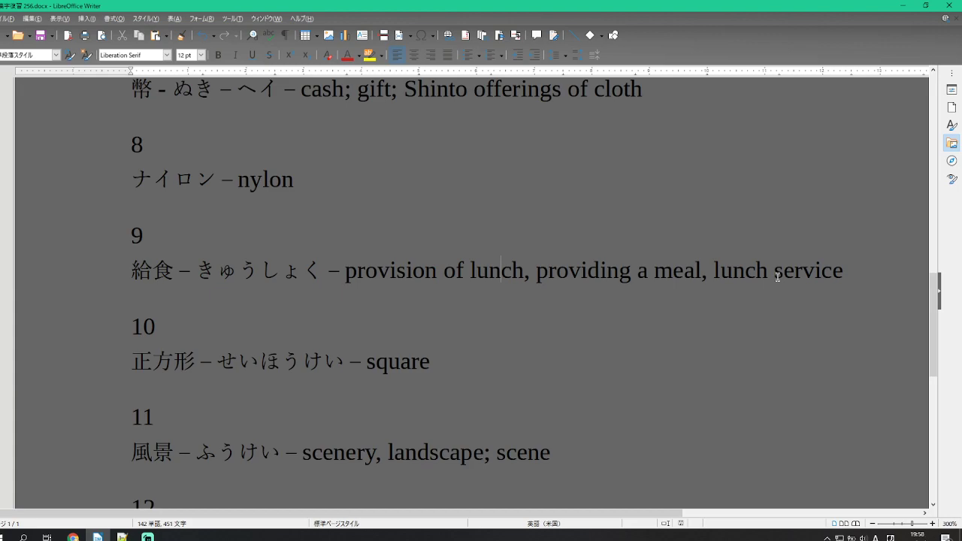
pyautogui.scroll(-2, 715, 267)
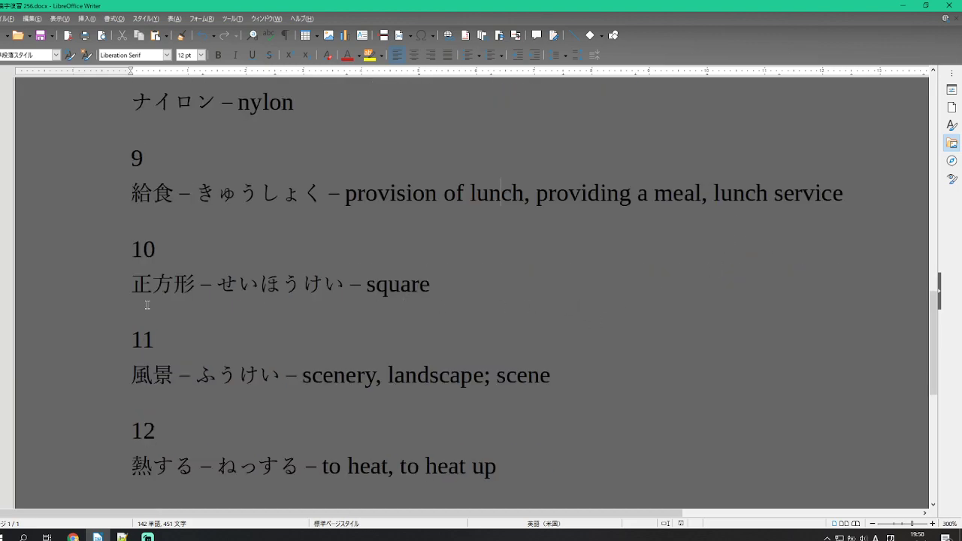
pyautogui.click(160, 286)
pyautogui.hotkey('shift', 'Left')
pyautogui.press('Left')
pyautogui.press('Right')
pyautogui.hotkey('shift', 'Right')
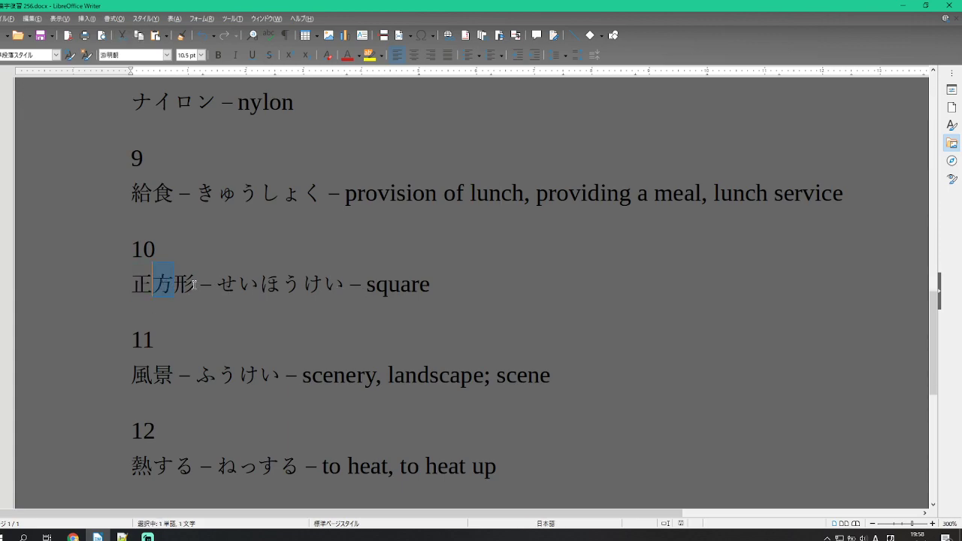
pyautogui.click(188, 286)
pyautogui.hotkey('shift', 'Left')
pyautogui.press('Home')
pyautogui.hotkey('shift', 'Right')
pyautogui.hotkey('shift', 'Right')
pyautogui.hotkey('shift', 'Right')
pyautogui.click(475, 283)
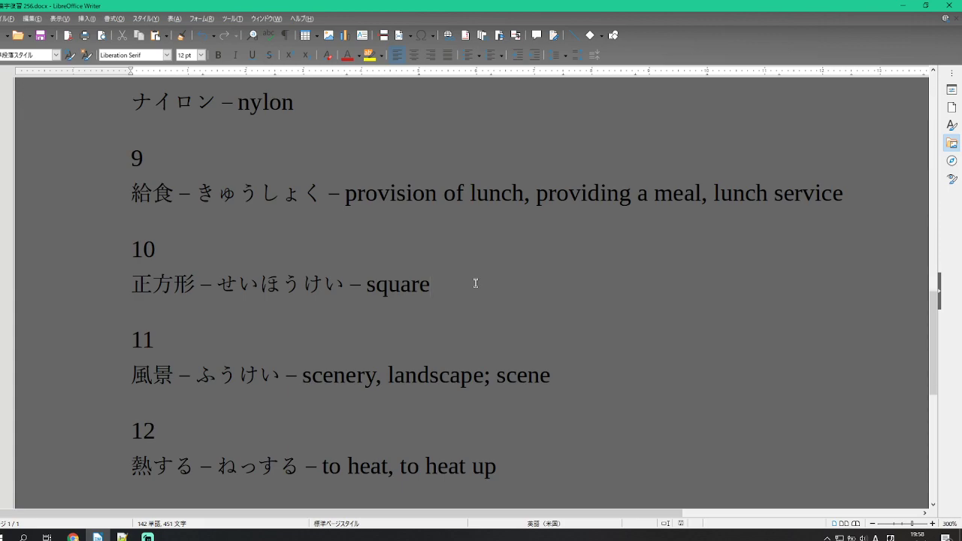
pyautogui.scroll(-2, 475, 283)
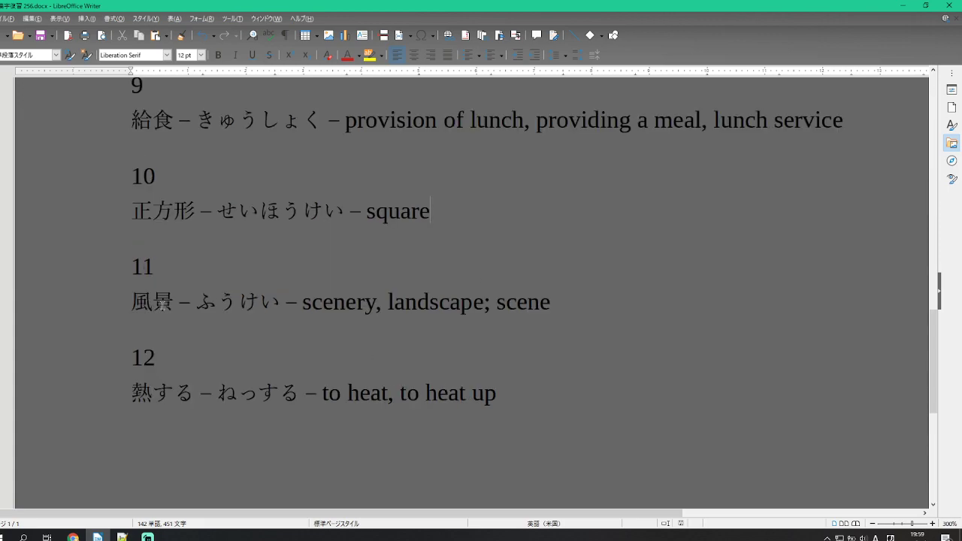
pyautogui.moveTo(154, 300)
pyautogui.mouseDown()
pyautogui.moveTo(131, 301)
pyautogui.moveTo(154, 301)
pyautogui.mouseUp()
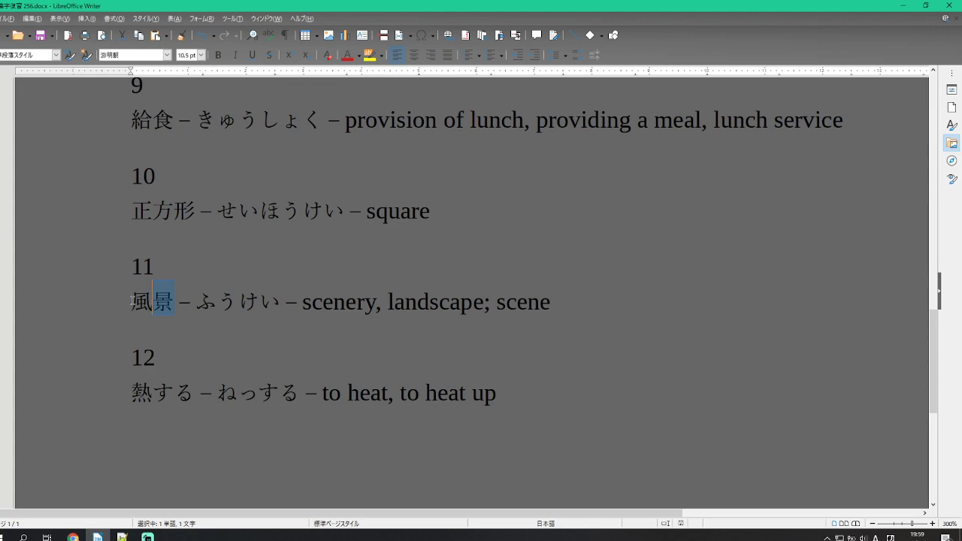
pyautogui.click(132, 301)
pyautogui.moveTo(132, 300); pyautogui.dragTo(174, 301)
pyautogui.click(578, 296)
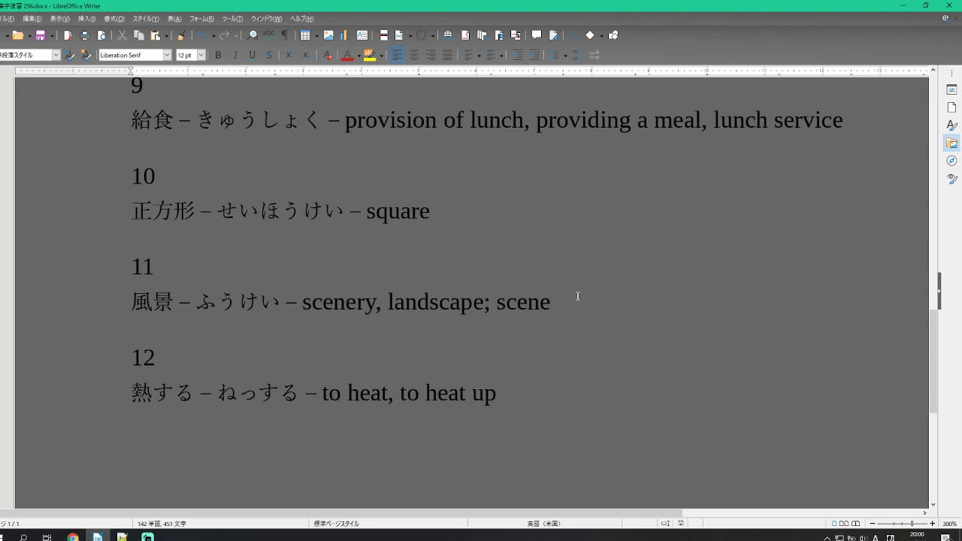
pyautogui.scroll(-1, 560, 342)
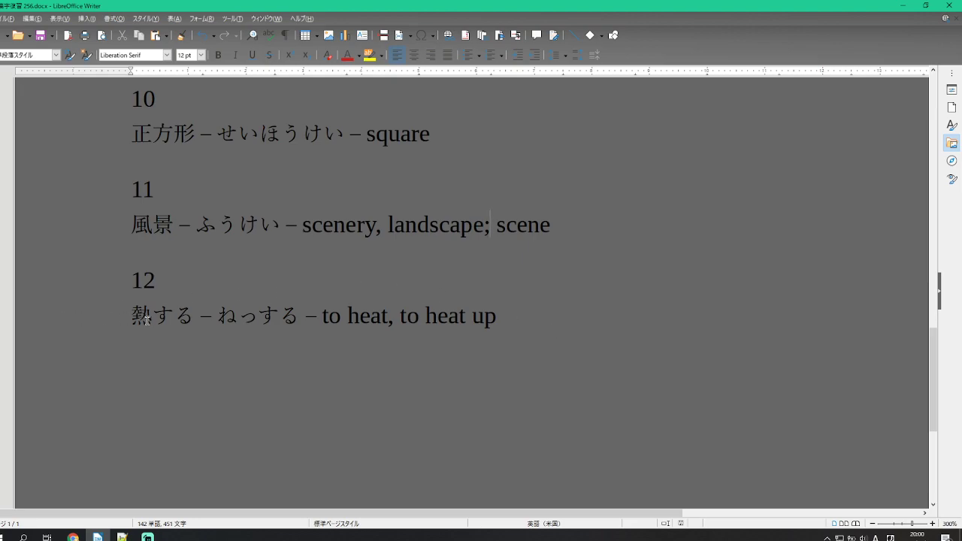
pyautogui.moveTo(153, 315); pyautogui.dragTo(135, 318)
pyautogui.press('End')
pyautogui.hscroll(1, 683, 517)
pyautogui.hscroll(3, 682, 517)
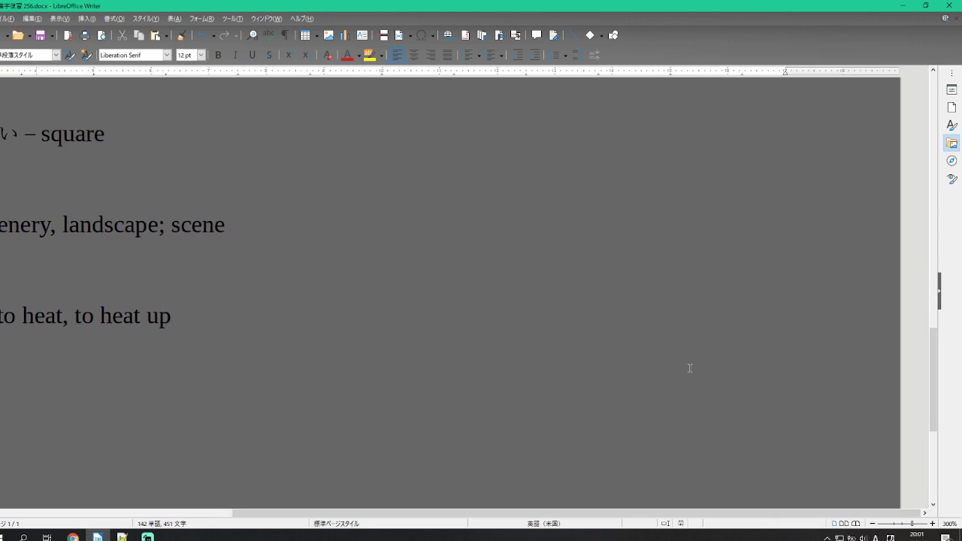
pyautogui.scroll(3, 674, 363)
pyautogui.scroll(6, 623, 326)
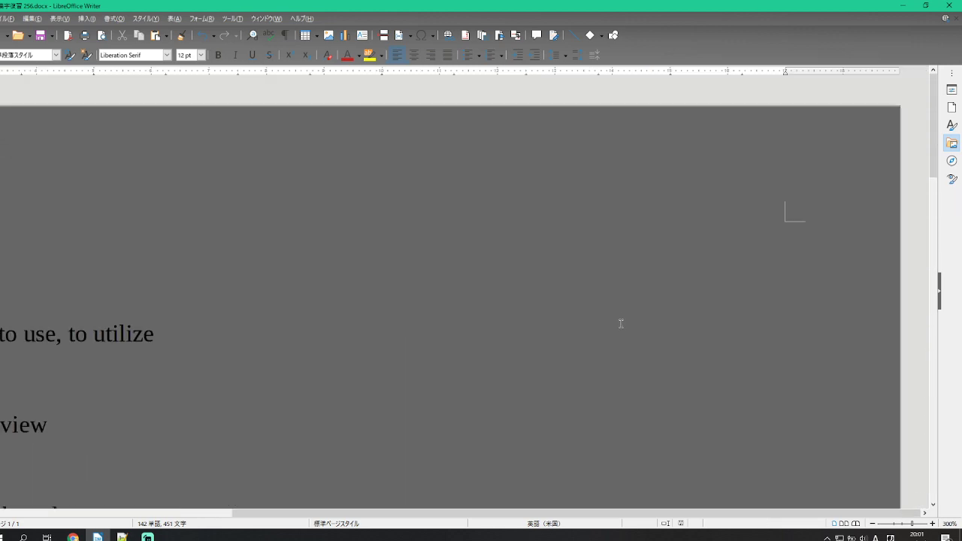
pyautogui.scroll(-1, 622, 316)
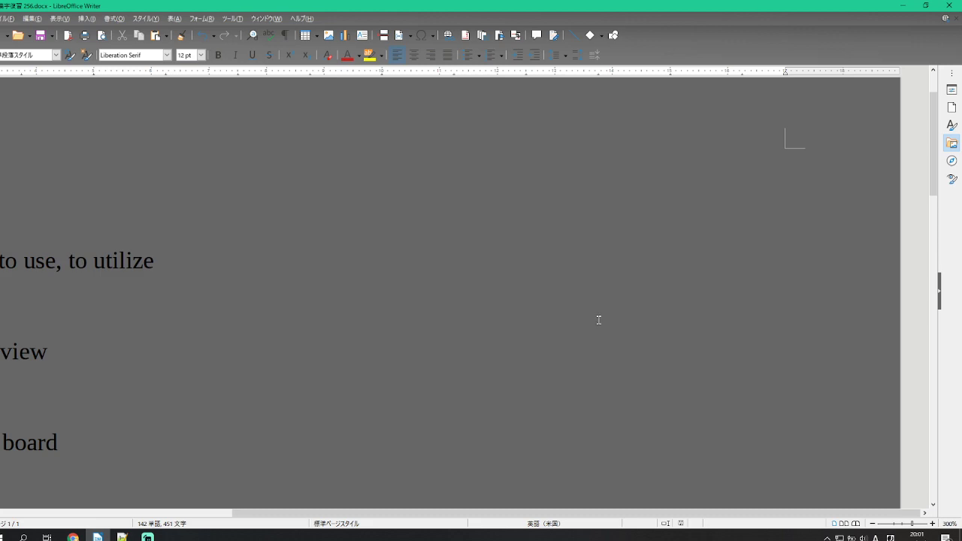
pyautogui.scroll(-2, 598, 319)
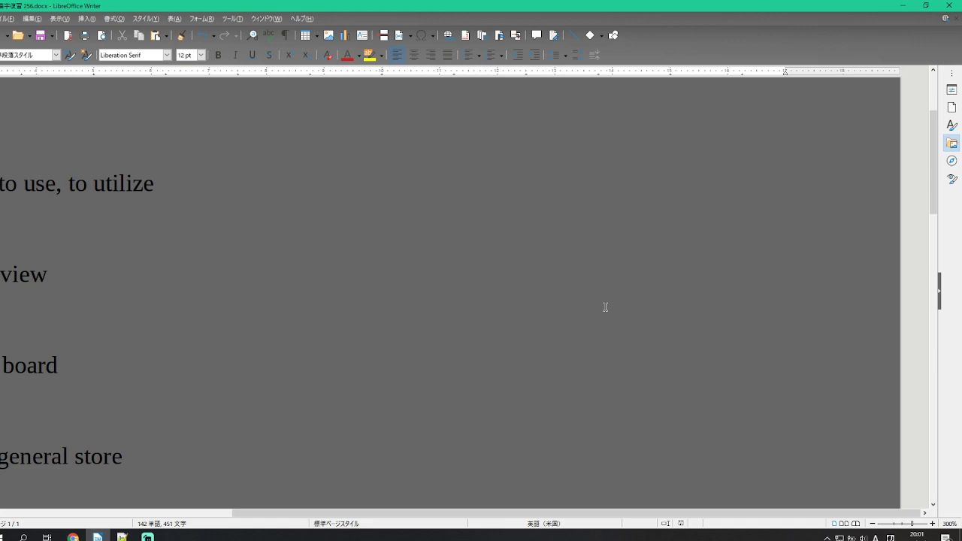
pyautogui.scroll(-2, 612, 293)
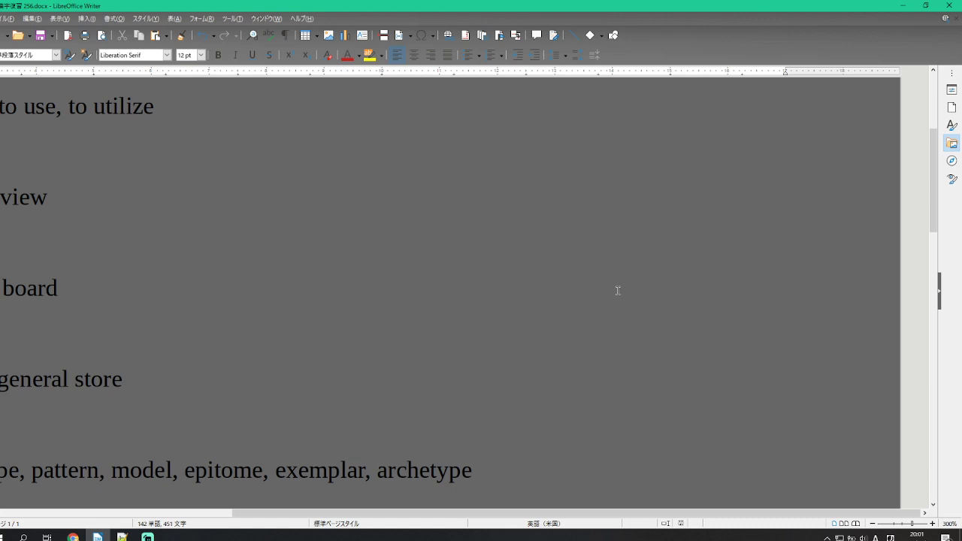
pyautogui.scroll(-2, 552, 285)
pyautogui.scroll(2, 588, 233)
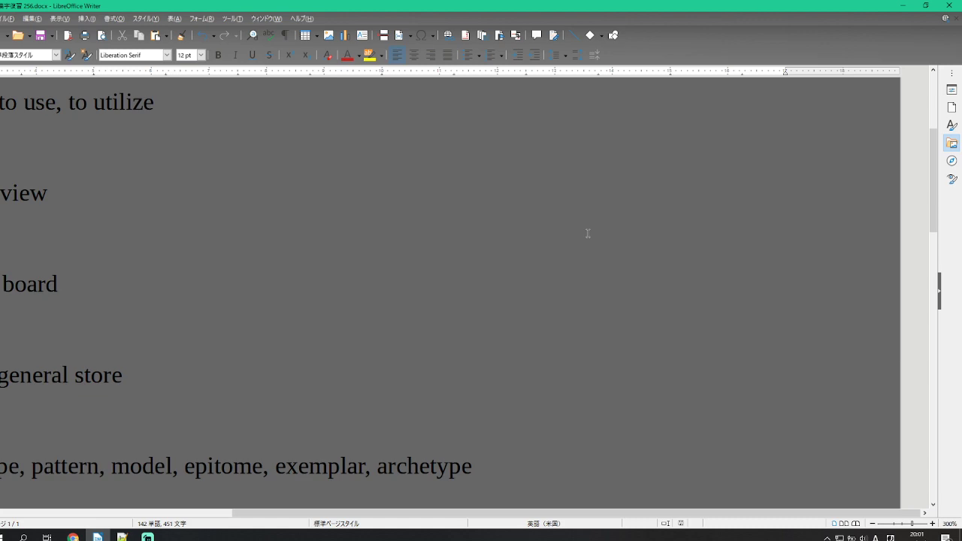
pyautogui.scroll(-2, 558, 221)
pyautogui.scroll(1, 565, 215)
pyautogui.moveTo(266, 517)
pyautogui.mouseDown()
pyautogui.moveTo(242, 515)
pyautogui.moveTo(242, 507)
pyautogui.mouseUp()
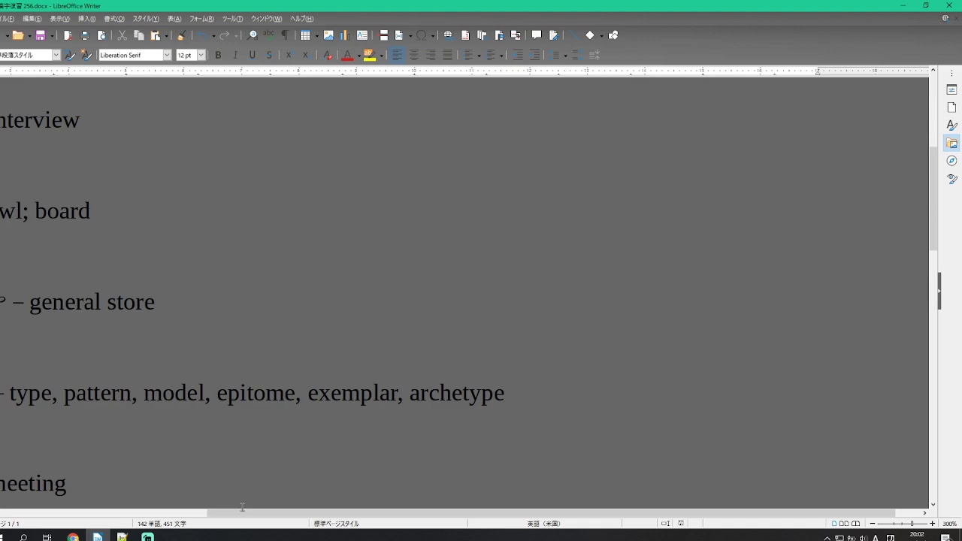
pyautogui.scroll(-4, 293, 348)
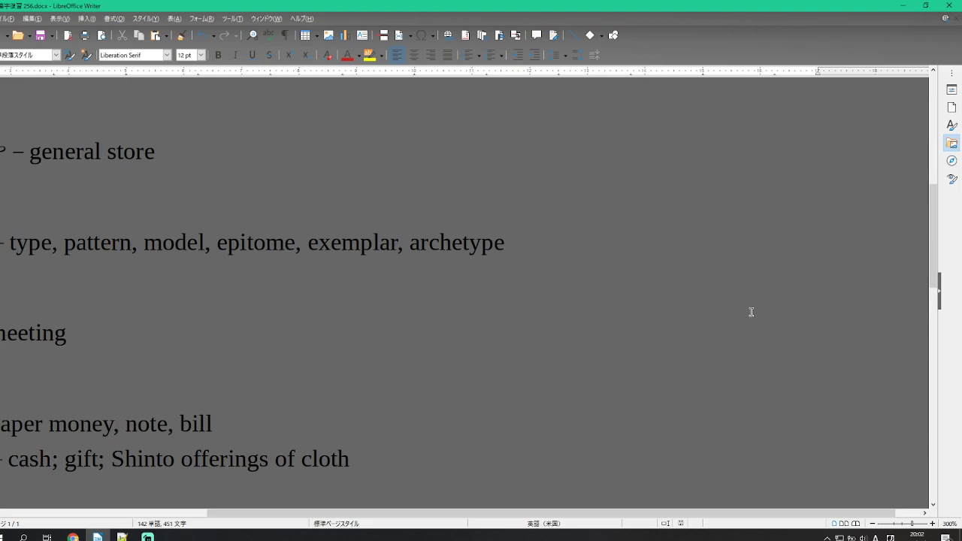
pyautogui.scroll(-2, 691, 303)
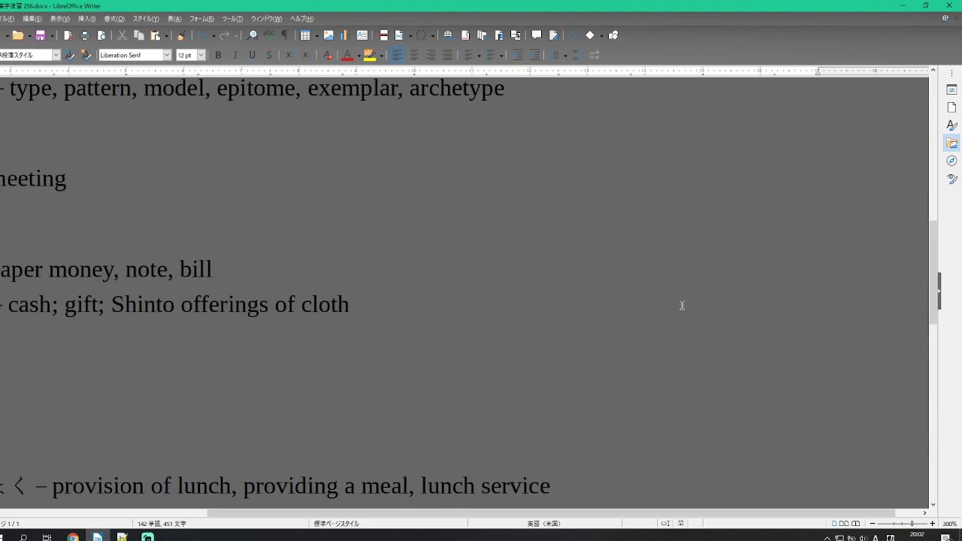
pyautogui.scroll(1, 682, 305)
pyautogui.moveTo(391, 511); pyautogui.dragTo(340, 504)
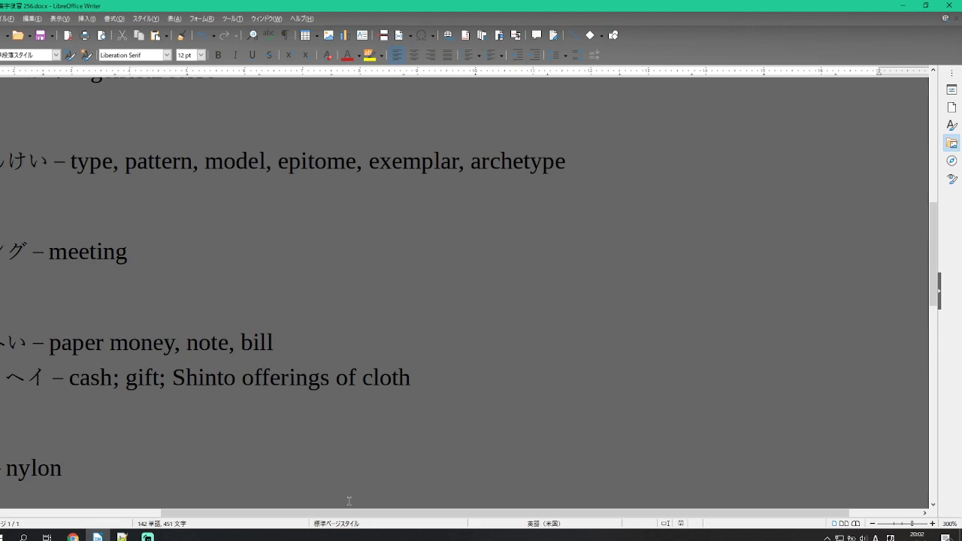
pyautogui.scroll(-2, 442, 358)
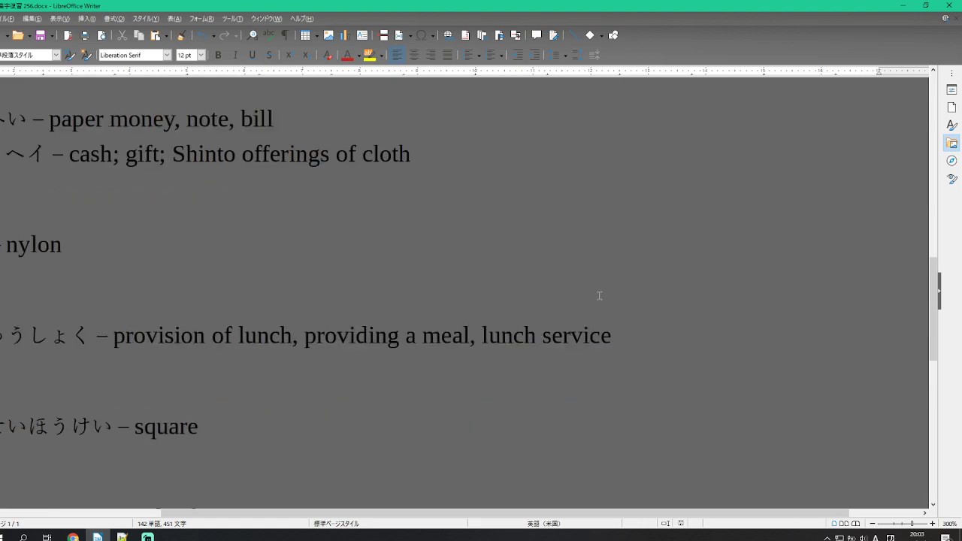
pyautogui.scroll(-2, 599, 295)
pyautogui.scroll(2, 602, 284)
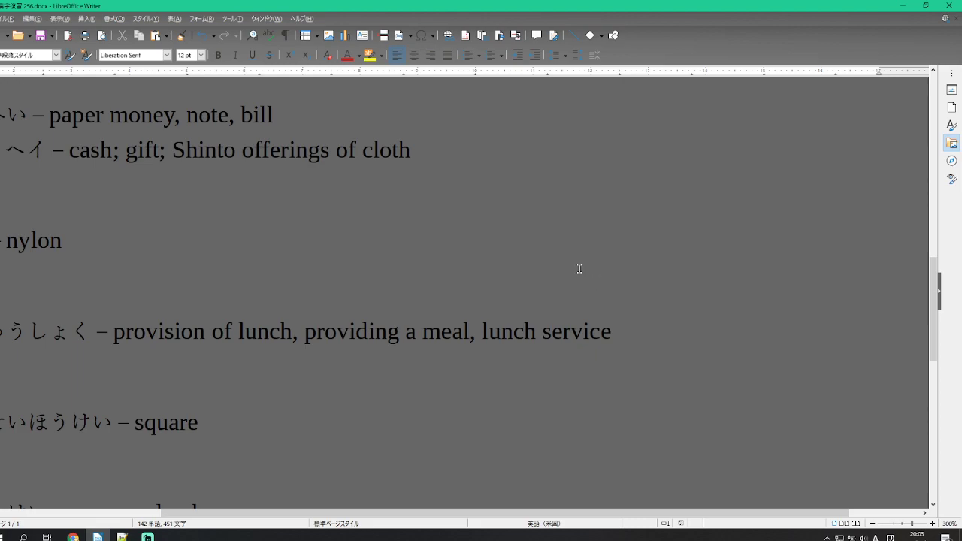
pyautogui.scroll(-2, 577, 268)
pyautogui.scroll(1, 638, 202)
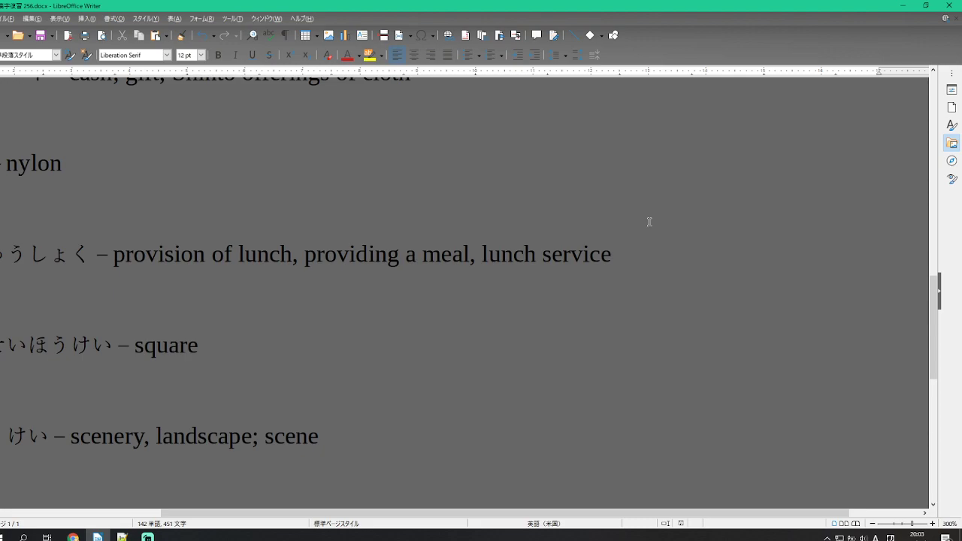
pyautogui.scroll(-2, 647, 221)
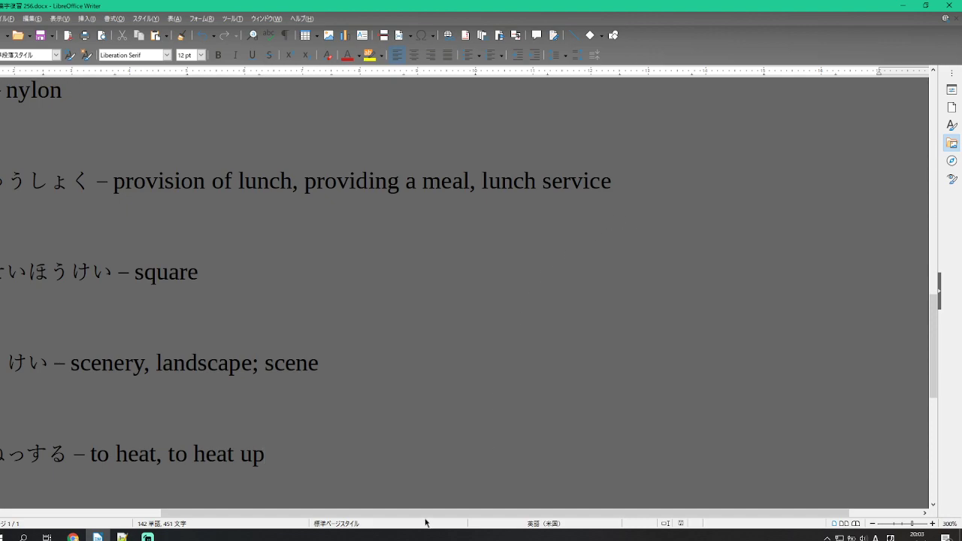
pyautogui.hscroll(-5, 408, 517)
pyautogui.scroll(3, 503, 338)
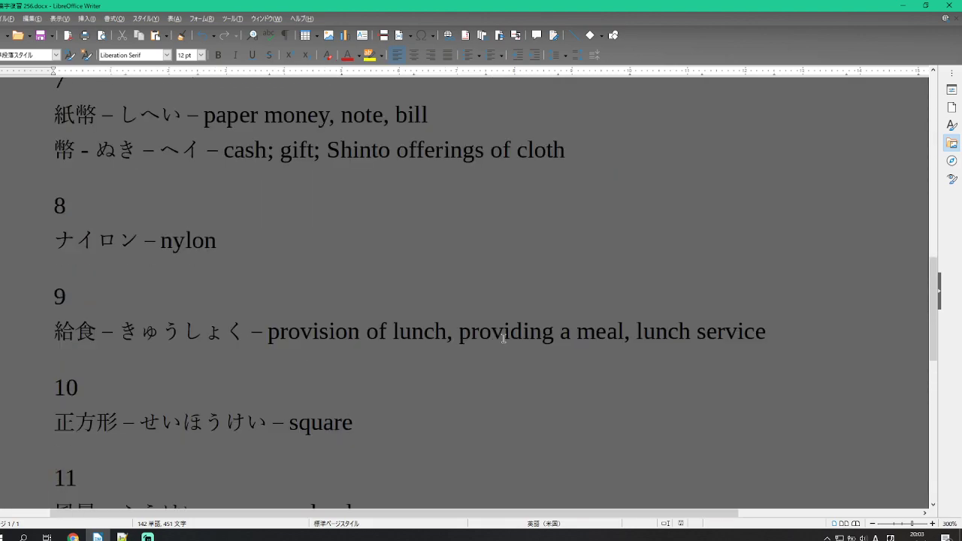
pyautogui.scroll(6, 504, 338)
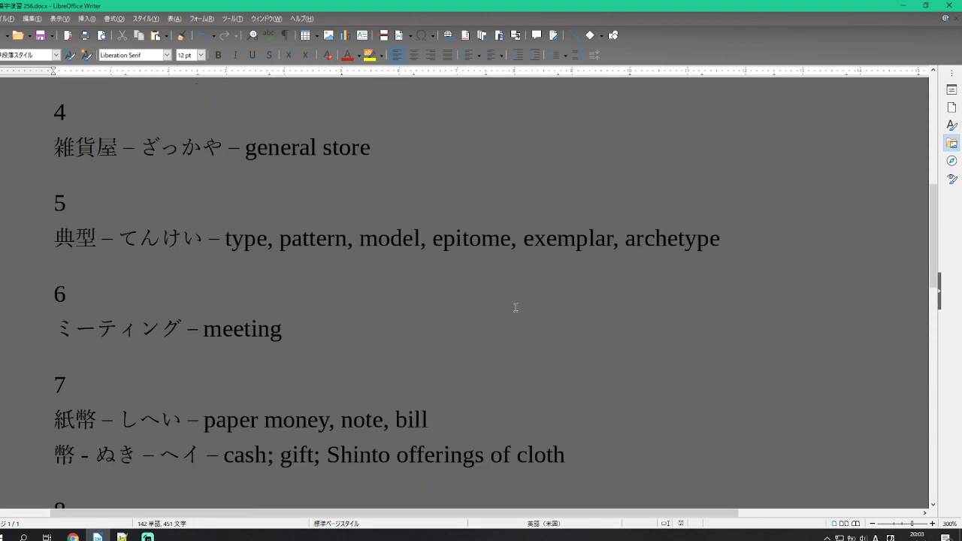